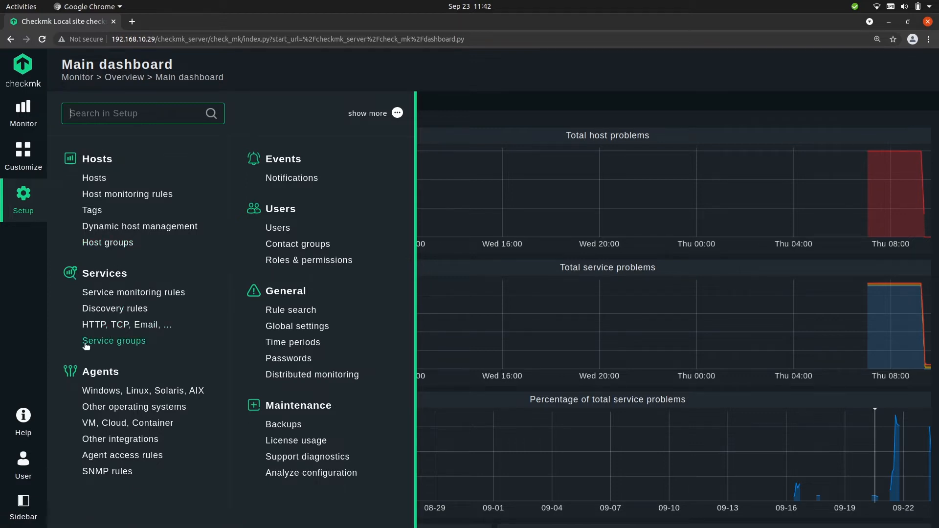
Open the host groups setup page, look at the related service groups setup page, and return to the host groups
click(110, 243)
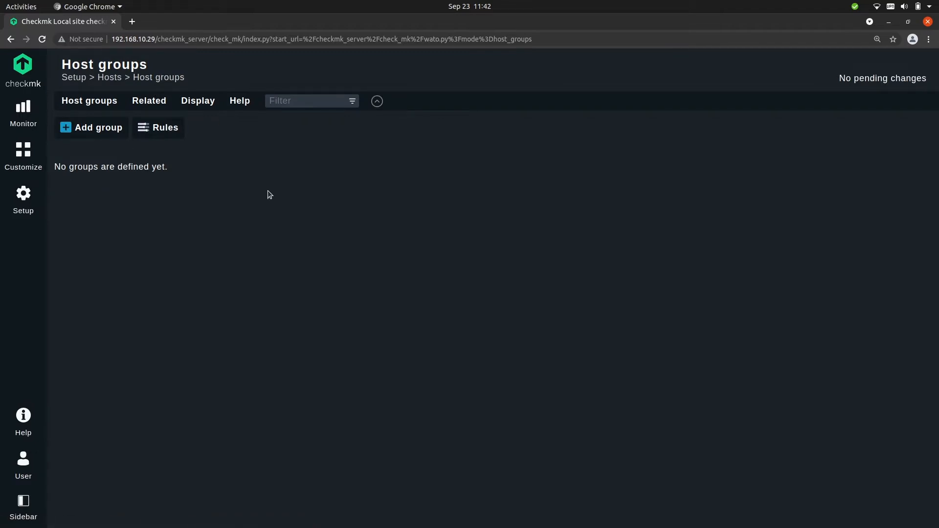
click(153, 104)
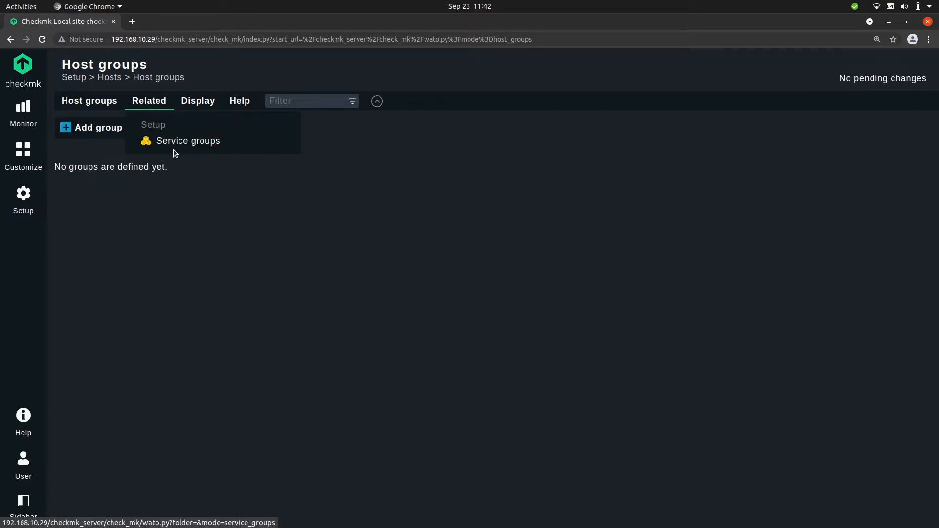
click(176, 143)
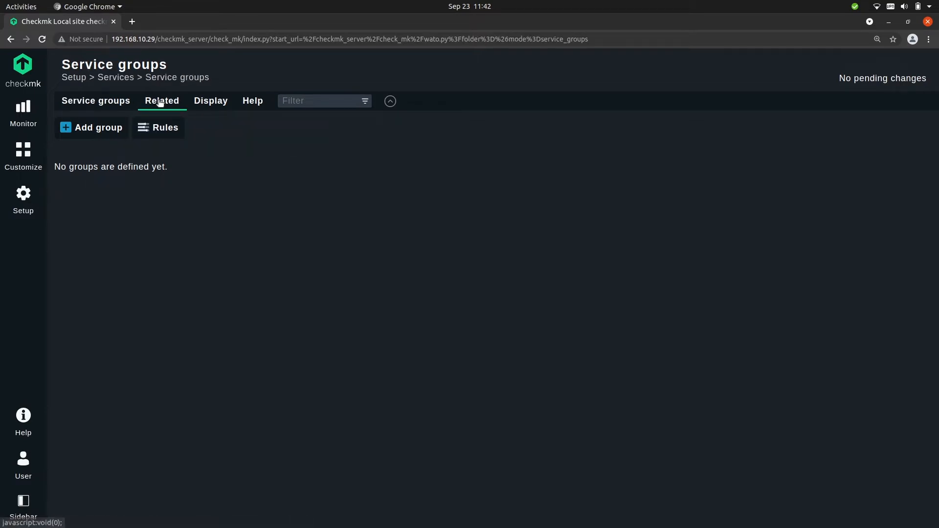
click(153, 101)
click(178, 140)
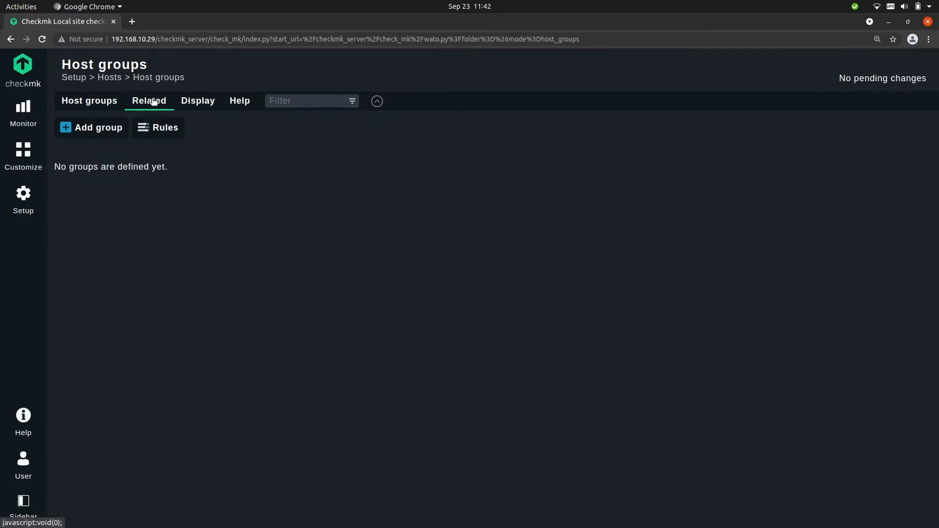
Add a host group named prod with the alias Production Systems and save it
click(101, 129)
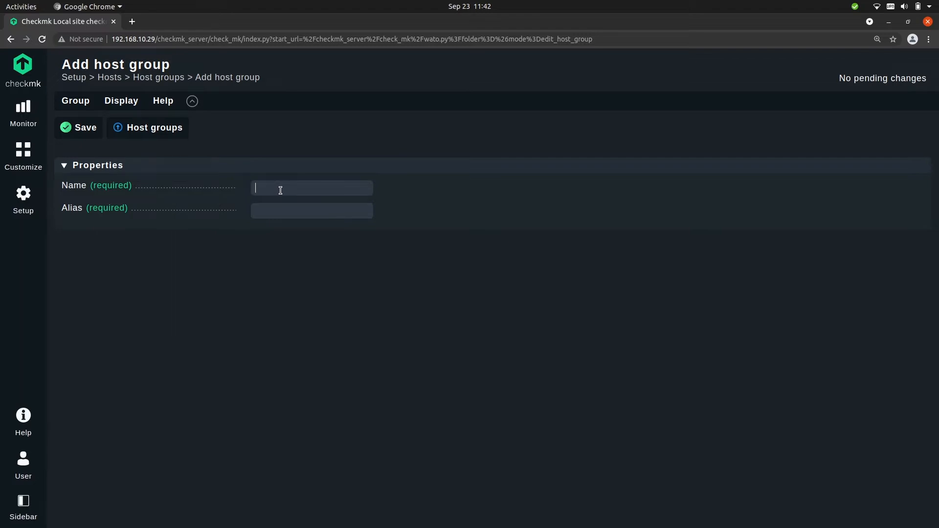
text(prod)
click(297, 213)
text(Production Systems)
click(76, 128)
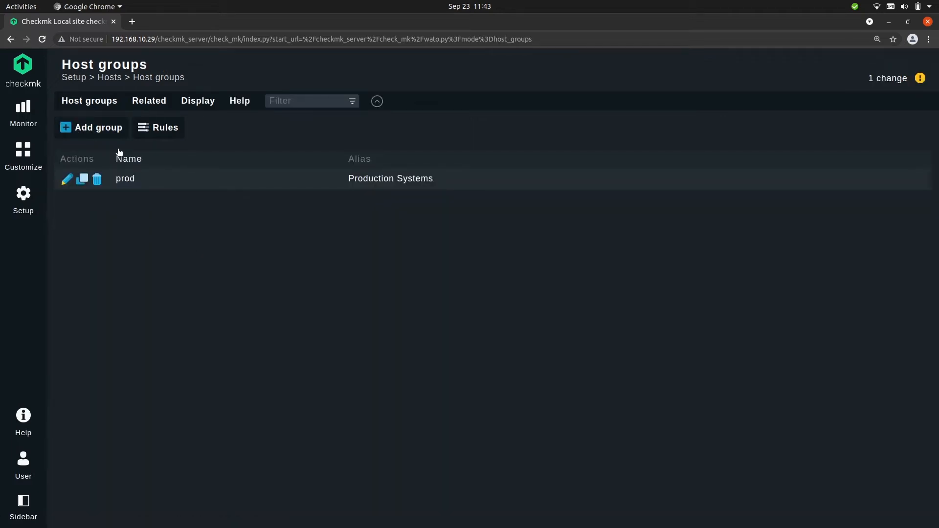
Add a host group named test with the alias Test Systems and save it
click(93, 128)
text(te)
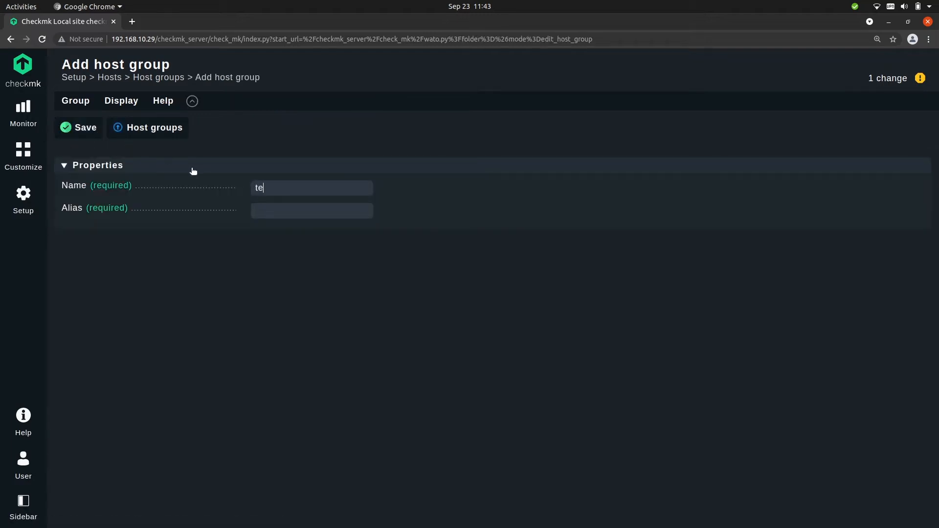
text(stTest Systems)
click(81, 129)
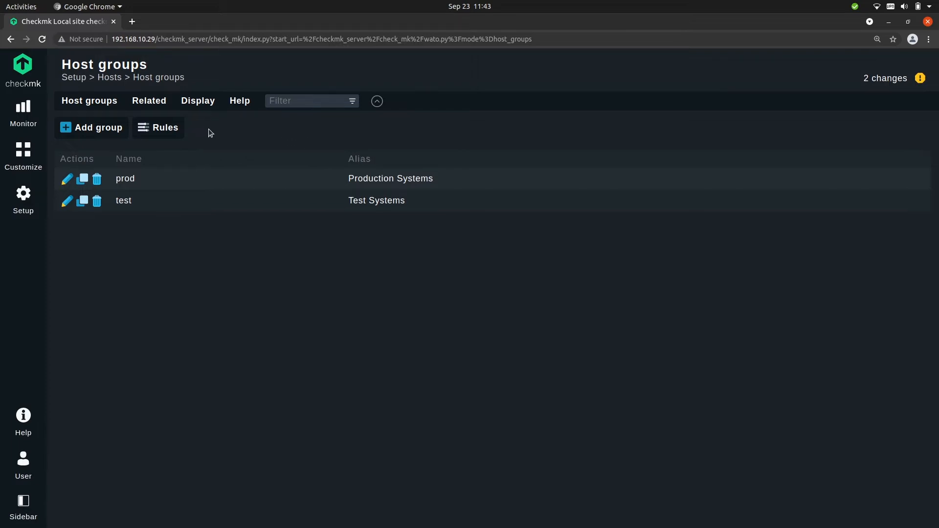
Create a host group rule in the Main directory assigning hosts whose Criticality tag is Productive system to Production Systems, and save it
click(165, 128)
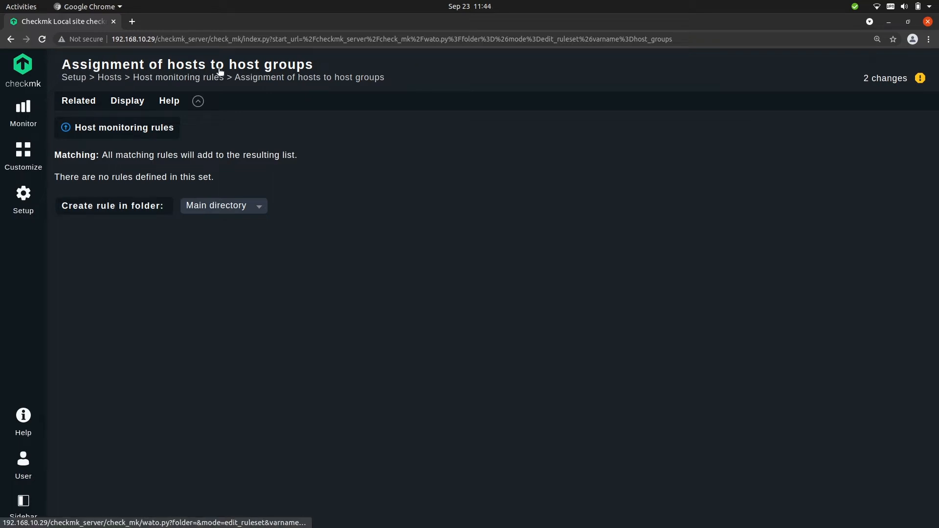
click(109, 207)
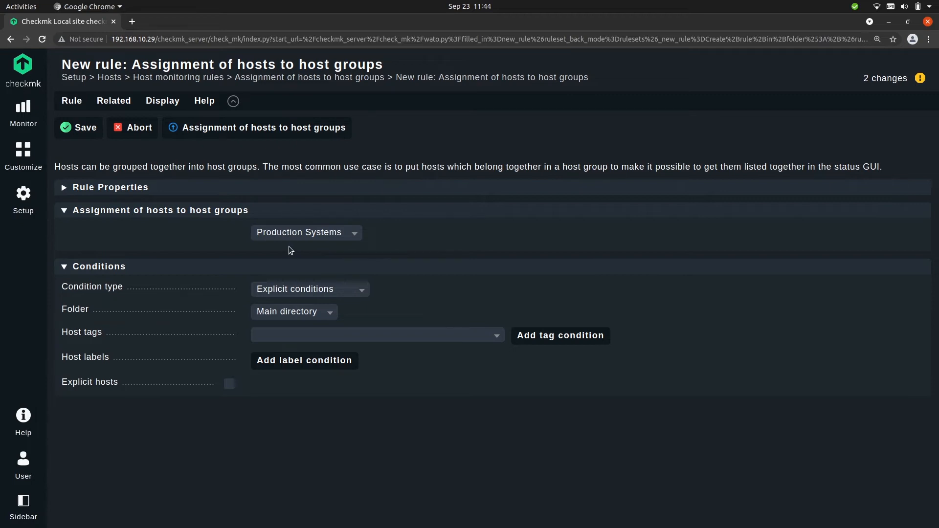
click(289, 336)
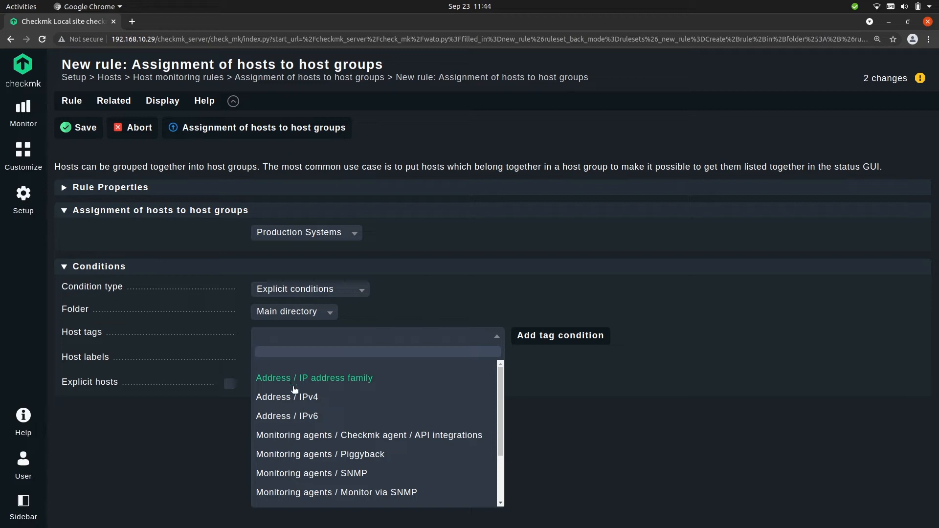
scroll(301, 394, down, 2)
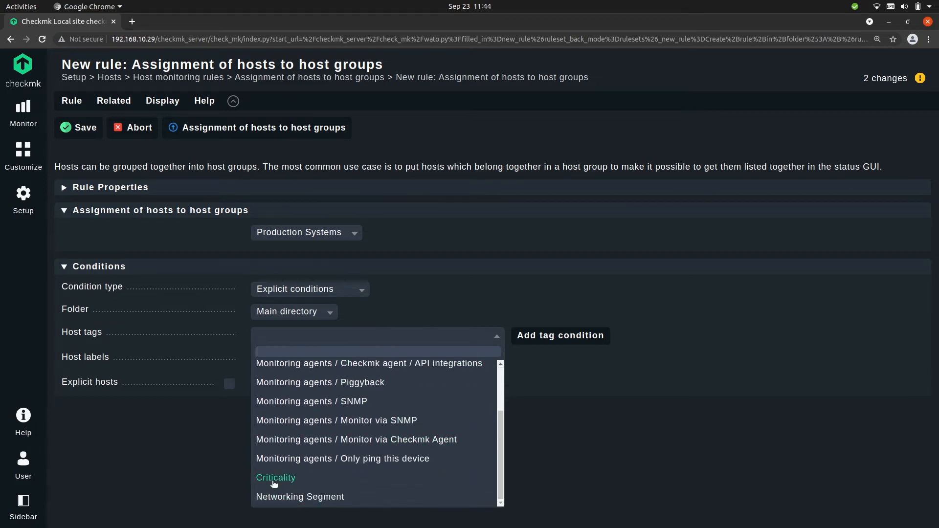
click(273, 485)
click(534, 339)
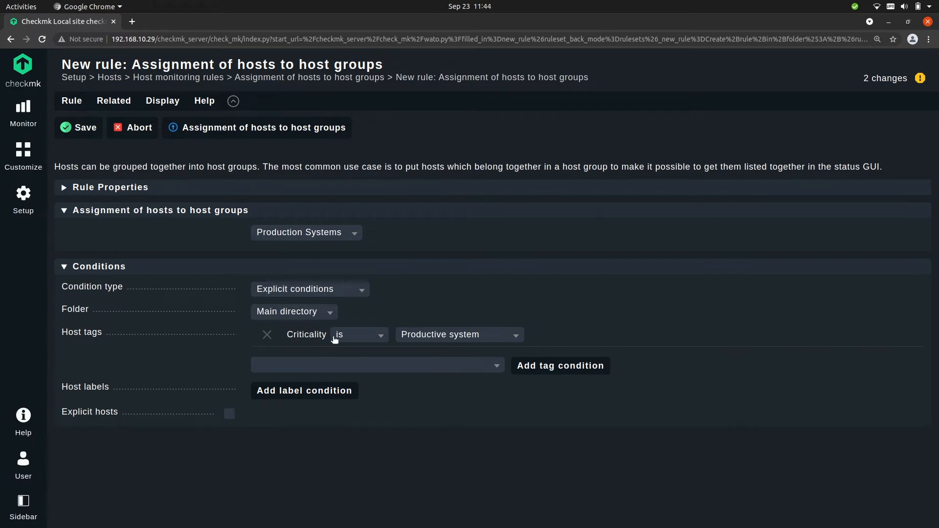
click(472, 341)
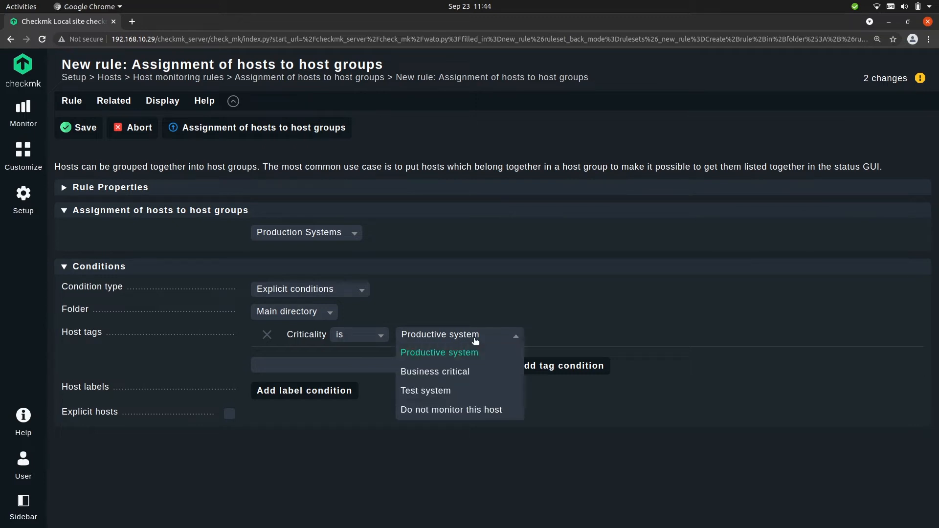
click(431, 354)
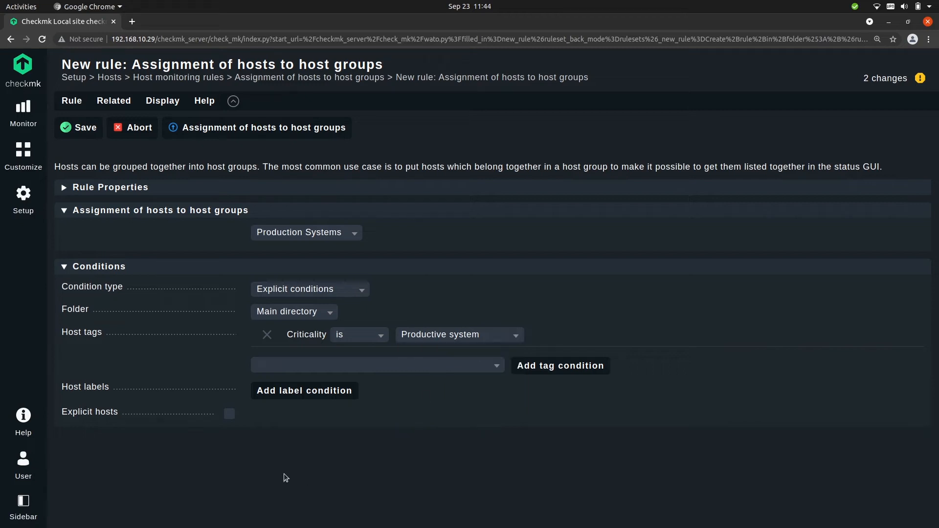
click(80, 129)
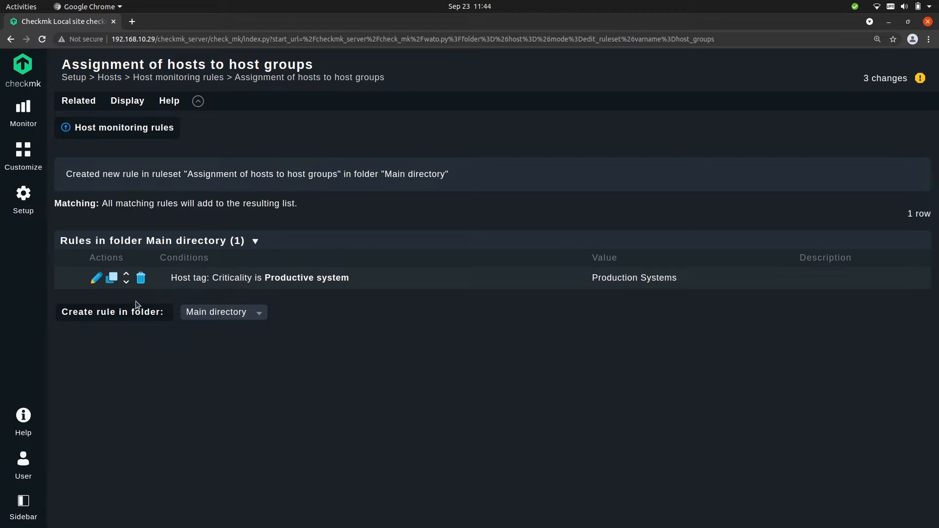
Create a second rule in the Main directory assigning hosts whose Criticality tag is Test system to Test Systems, and save it
click(128, 317)
click(313, 233)
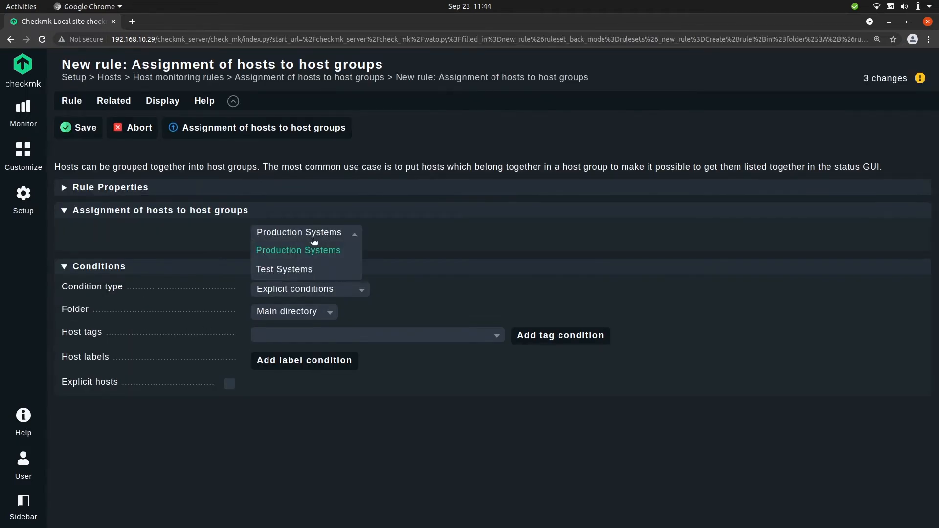
click(301, 269)
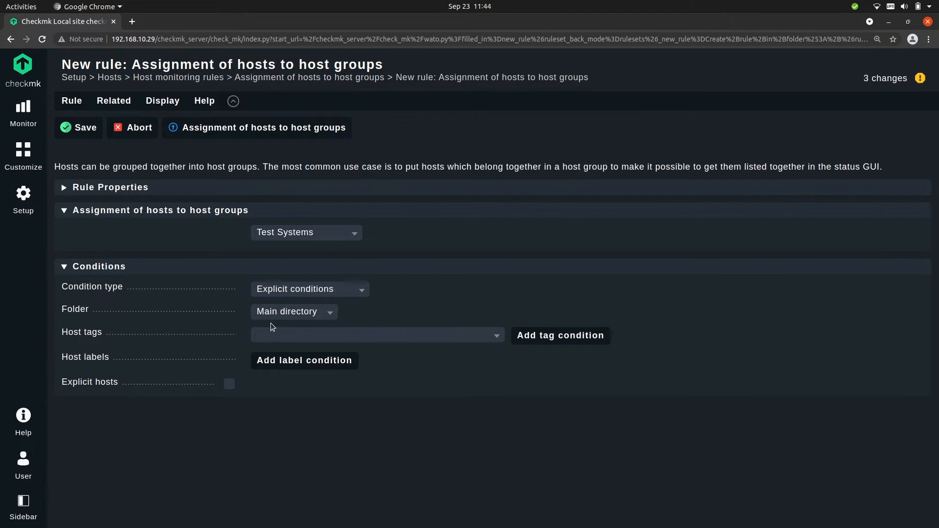
click(259, 338)
scroll(294, 431, down, 3)
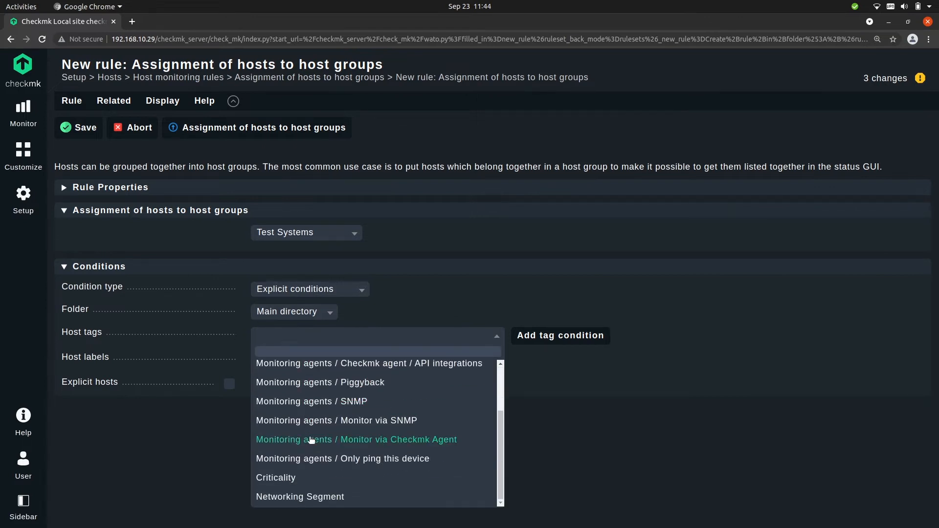
click(292, 478)
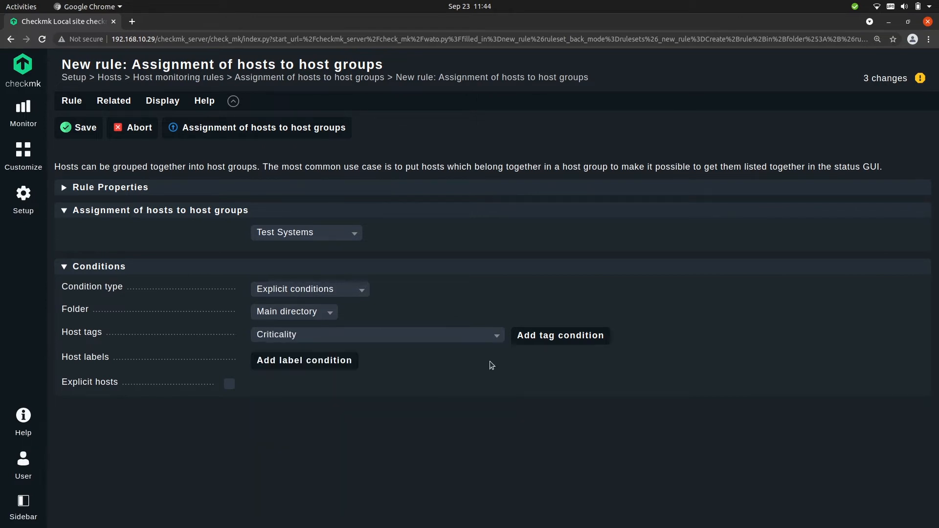
click(535, 336)
click(461, 334)
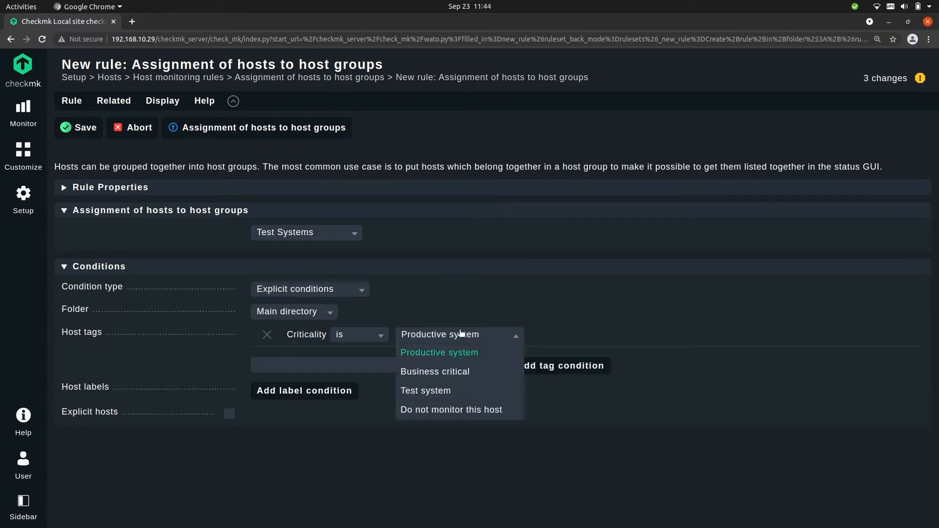
click(417, 391)
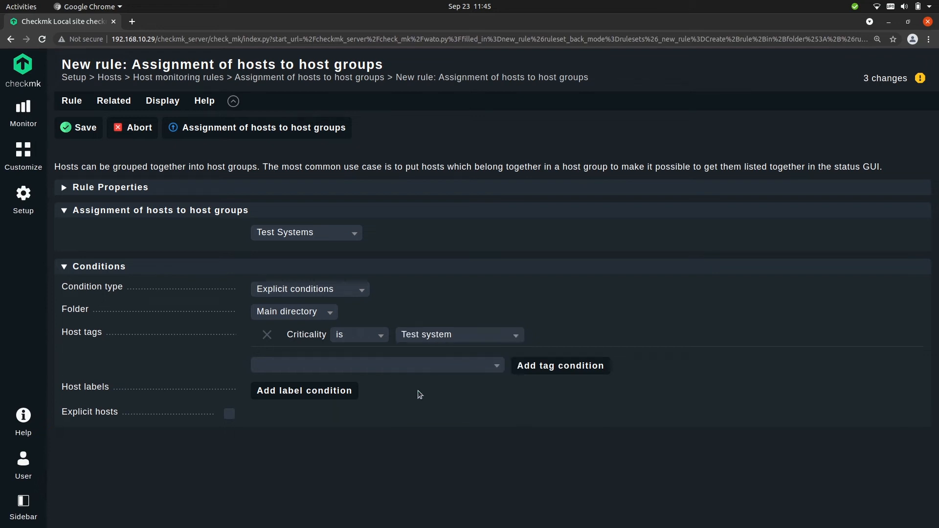
click(82, 131)
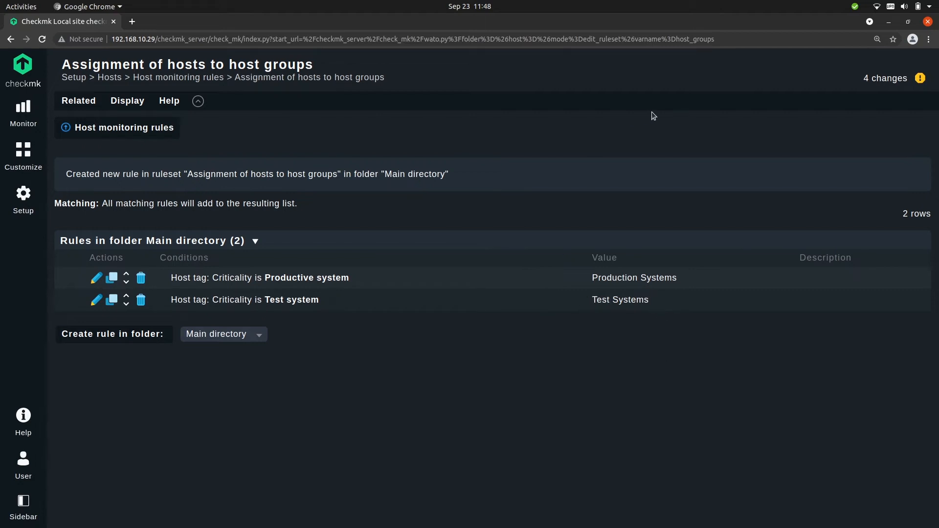
Activate the pending changes on the selected site and open the host groups overview in monitoring
click(881, 78)
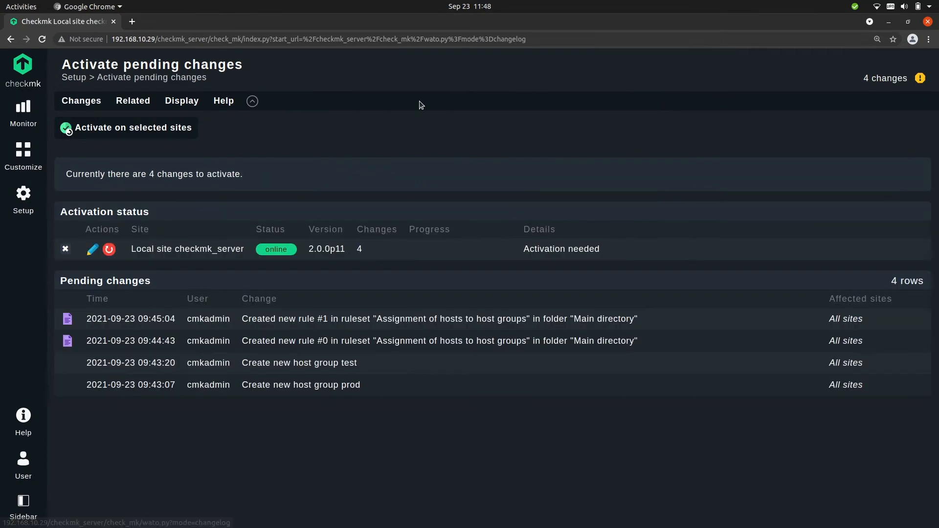
click(106, 127)
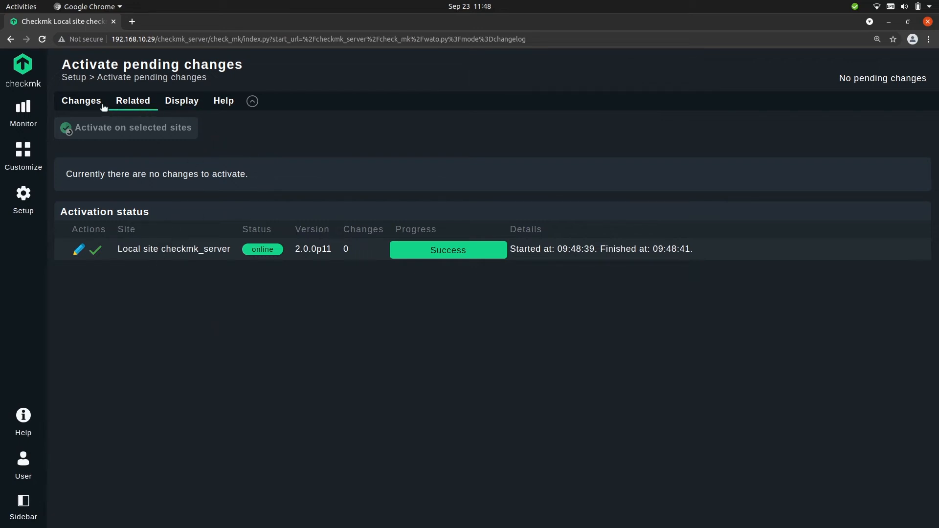
click(26, 108)
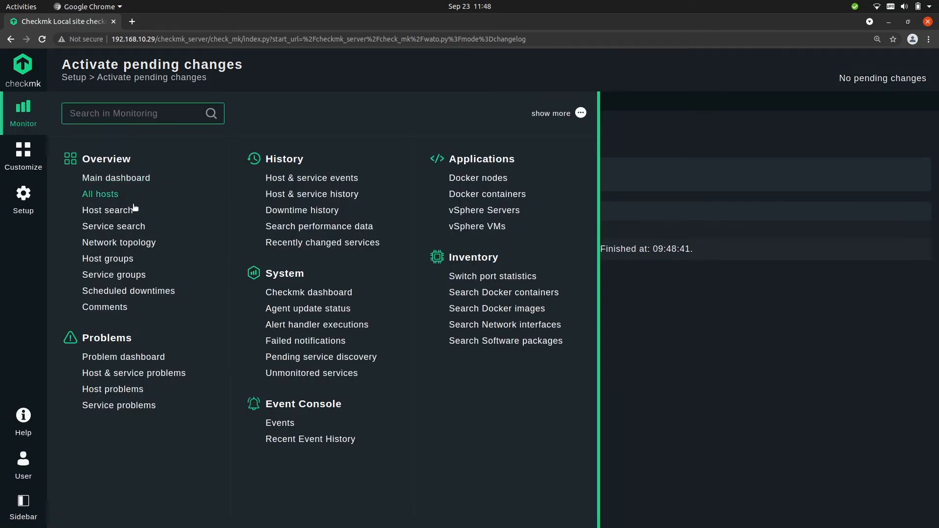
click(117, 261)
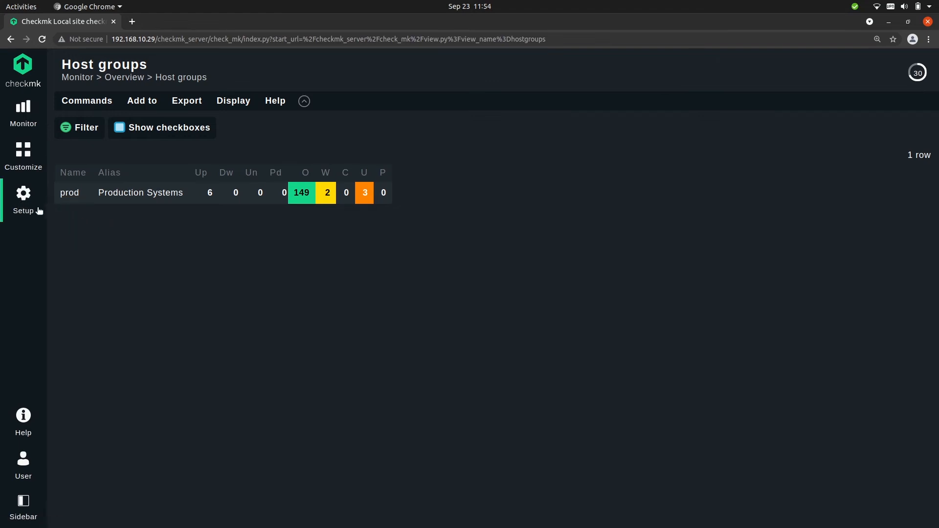
In the host setup, bulk-edit DB_server1 and DB_server2 to set their Criticality to Test system, and save
click(23, 198)
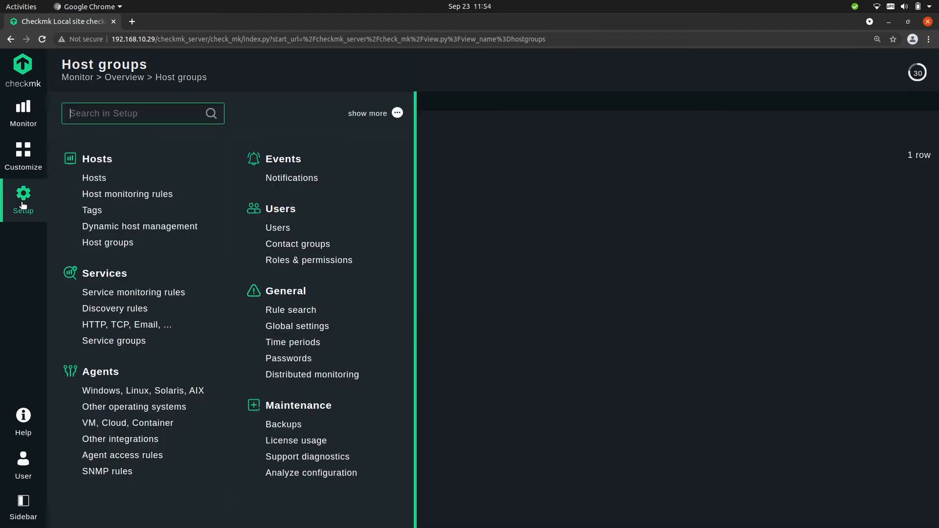
click(101, 179)
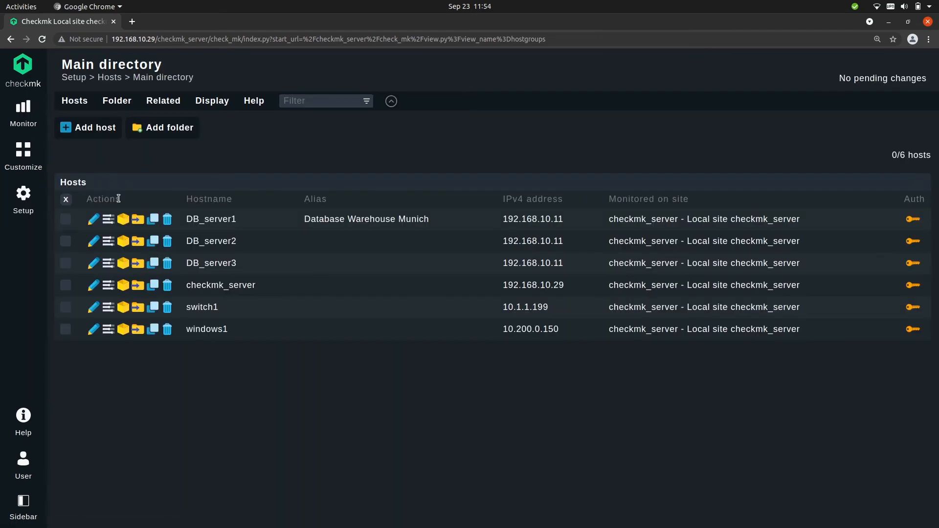
click(65, 220)
click(67, 242)
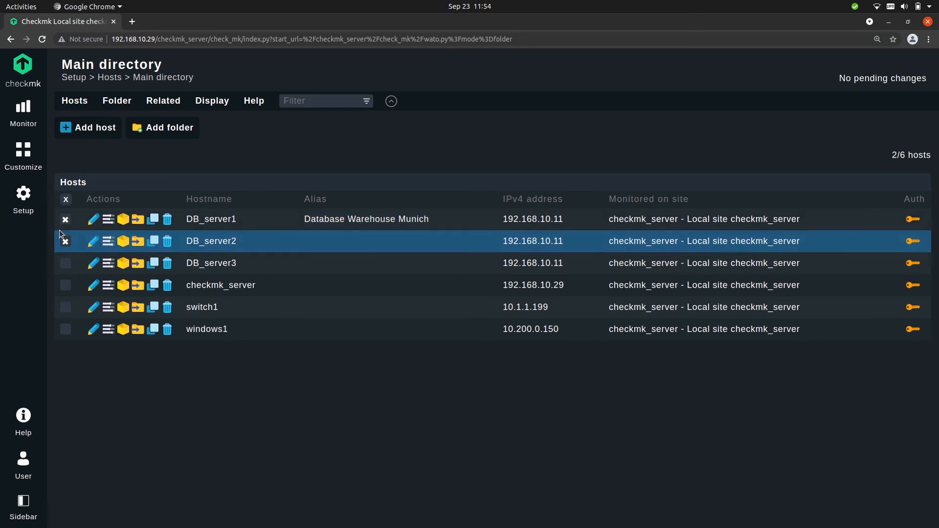
click(81, 101)
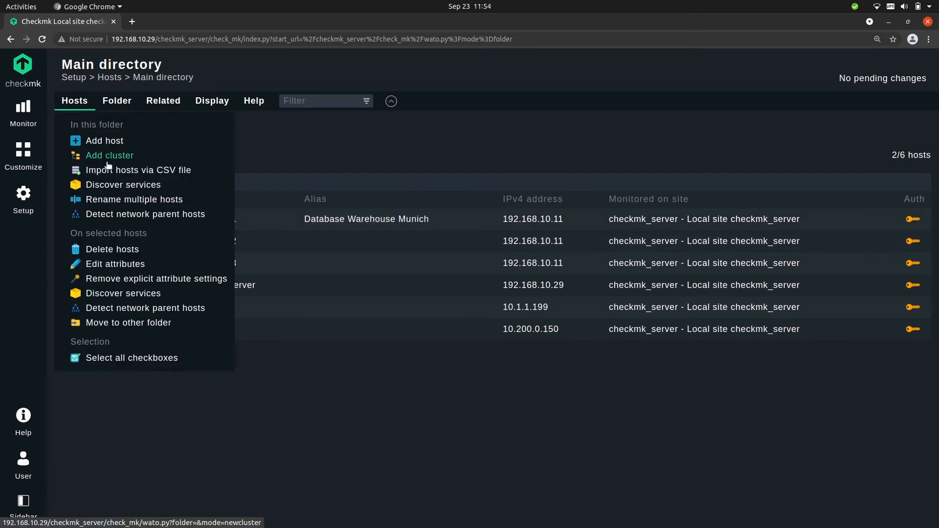
click(112, 267)
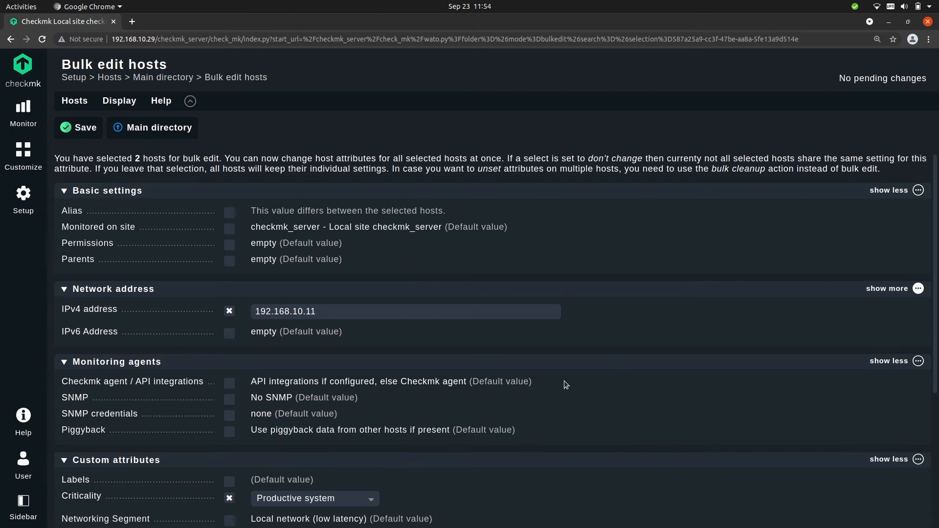
scroll(564, 381, down, 5)
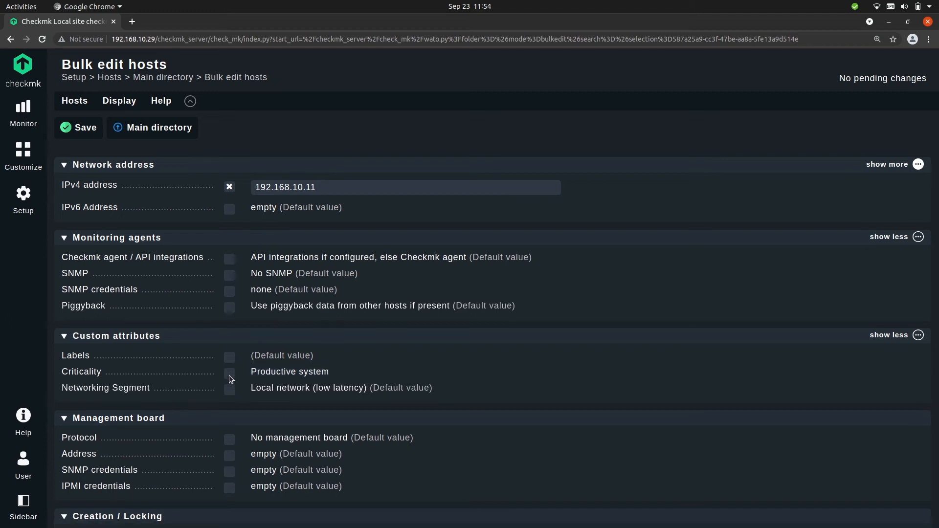
click(286, 376)
click(289, 433)
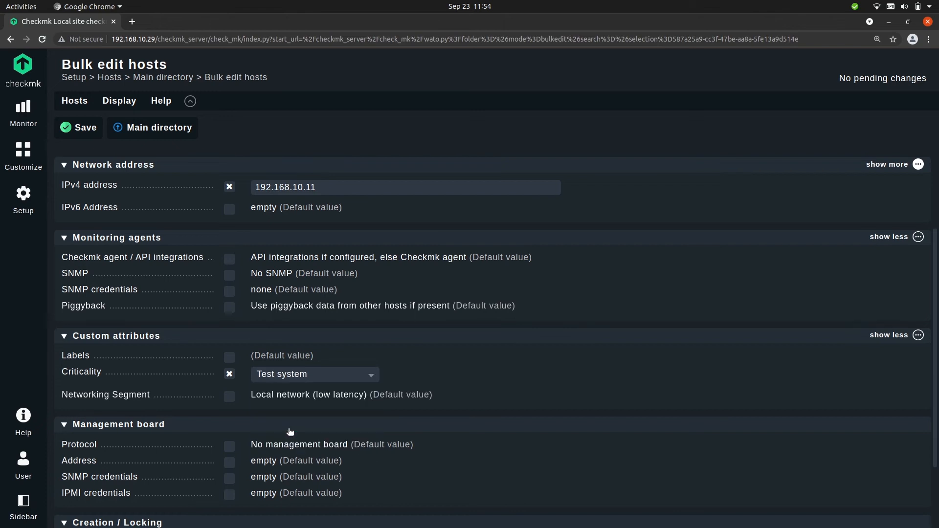
click(84, 129)
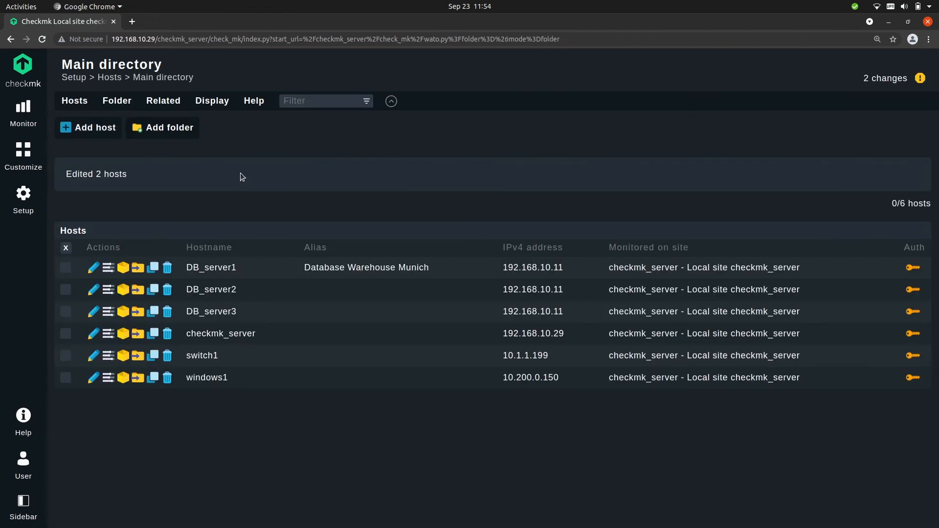
Activate the host criticality changes on the selected site and review the host groups overview in monitoring
click(886, 80)
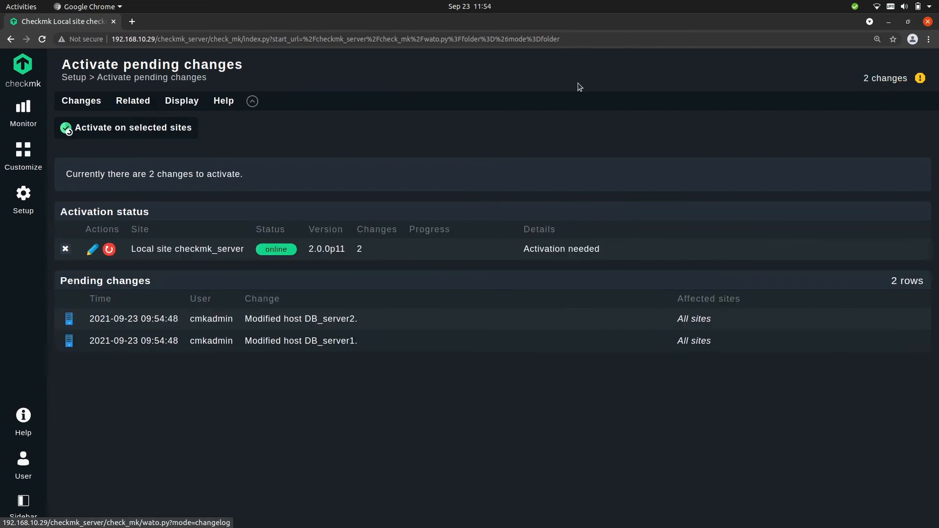
click(104, 132)
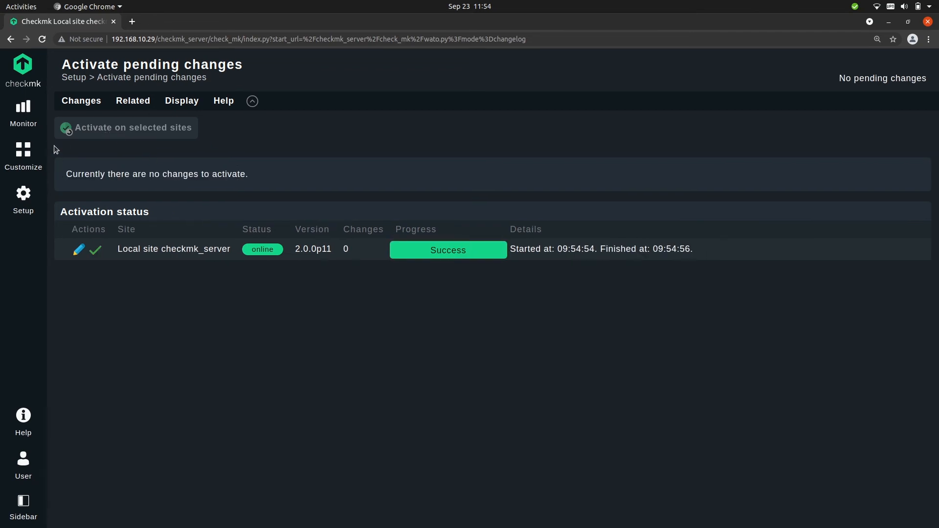
click(23, 111)
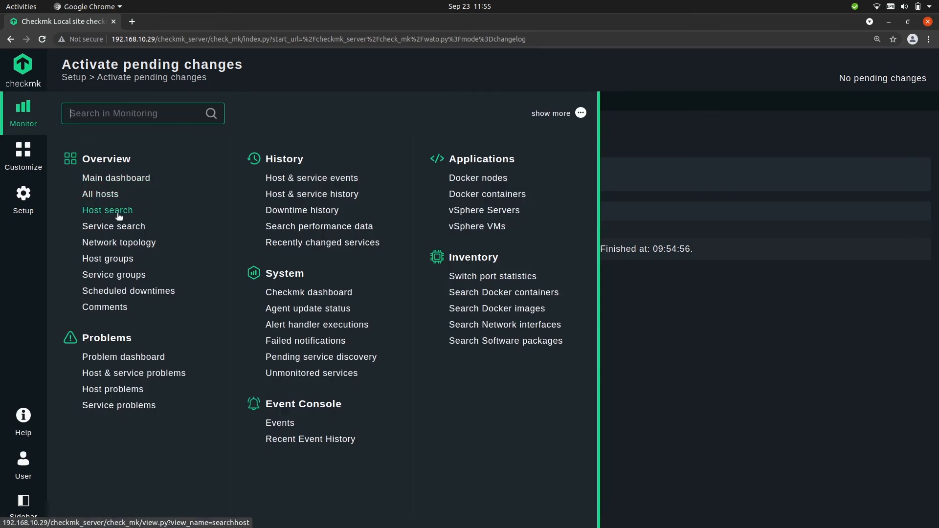
click(119, 259)
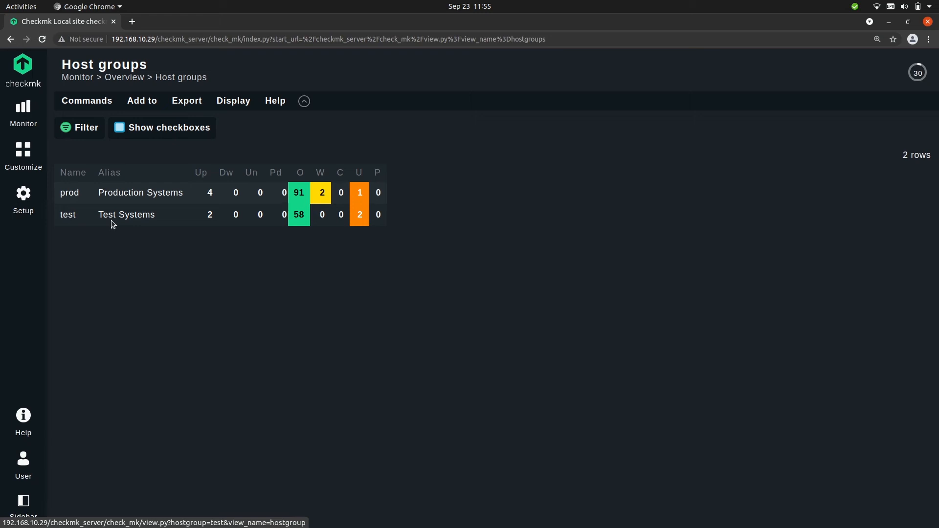
In the service groups setup, create a service group named cpu with the alias CPU and save it
click(25, 194)
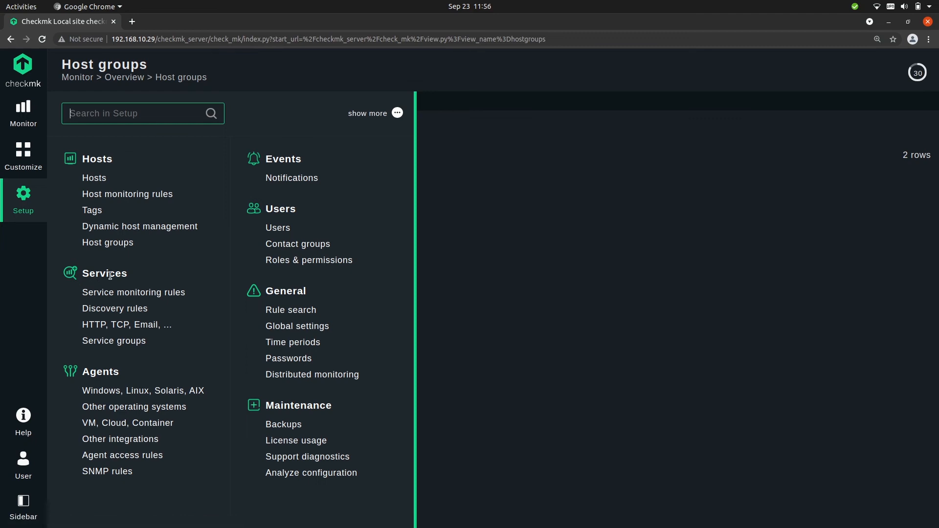
click(116, 341)
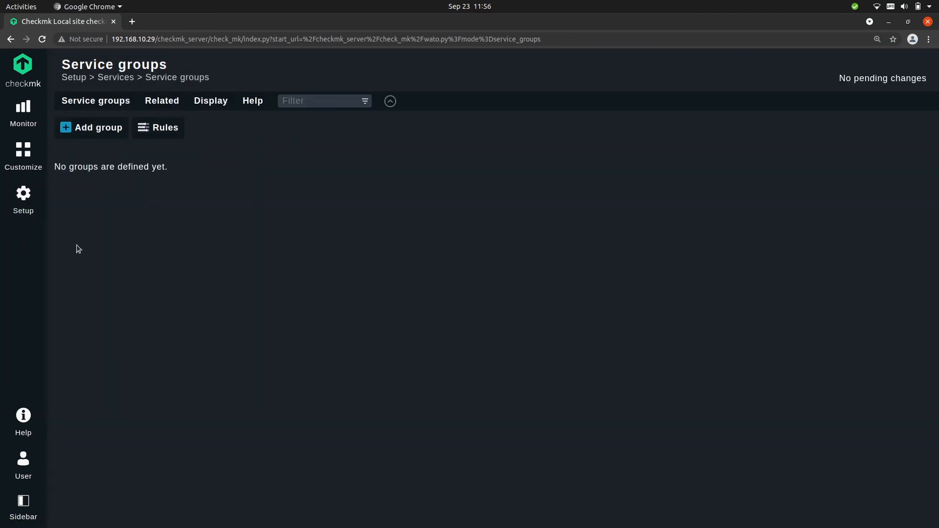
click(84, 128)
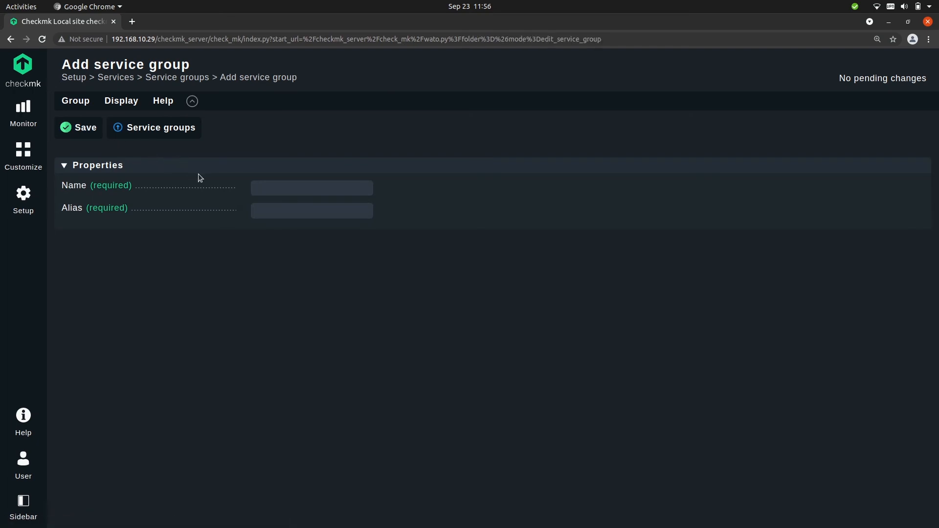
text(cpu)
key(Tab)
text(CPU)
click(84, 128)
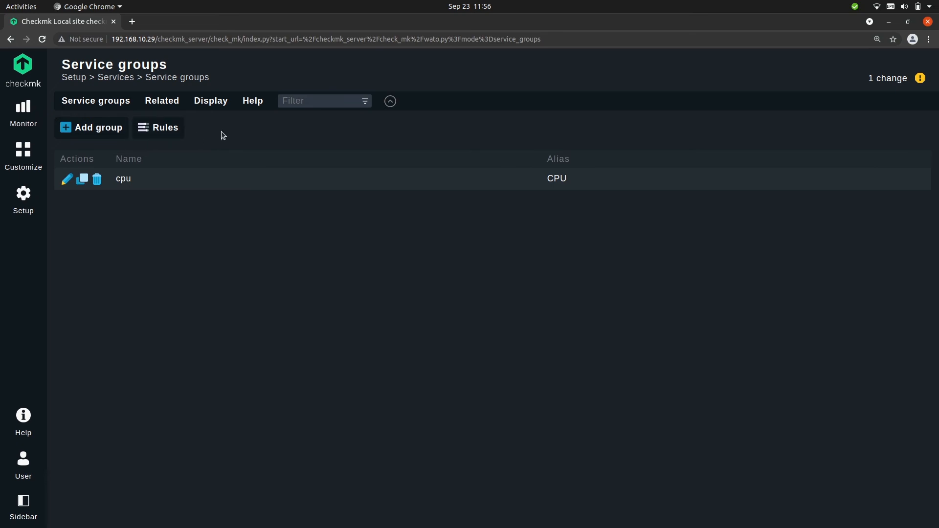
Create a service group rule in the Main directory assigning services whose names begin with CPU to the CPU group, and save it
click(147, 128)
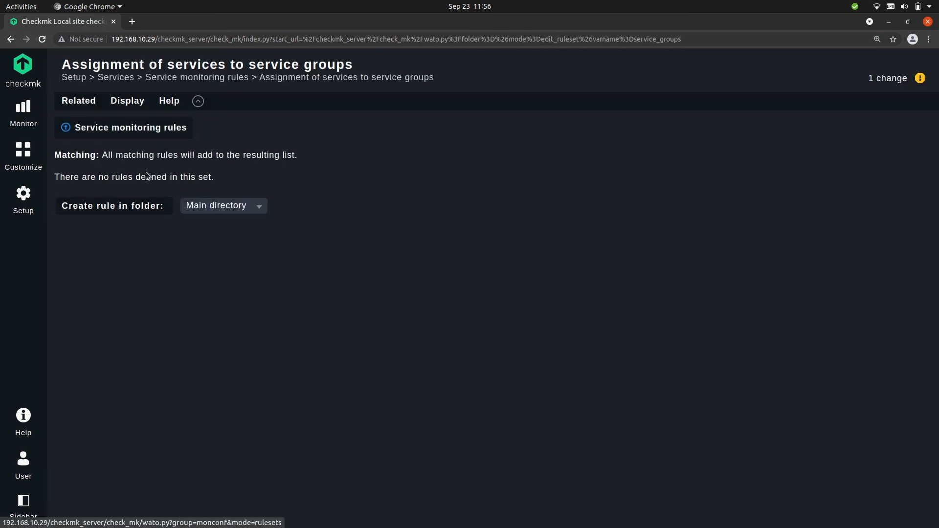
click(112, 216)
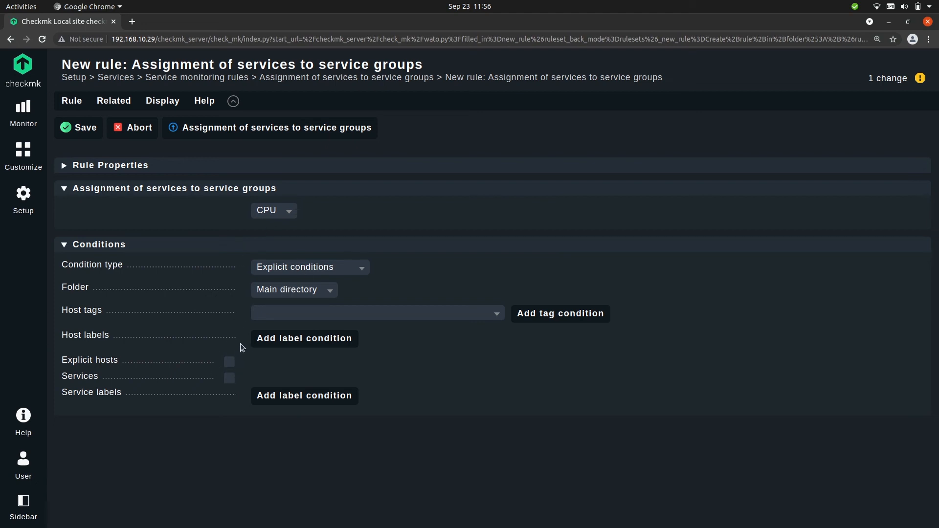
click(230, 380)
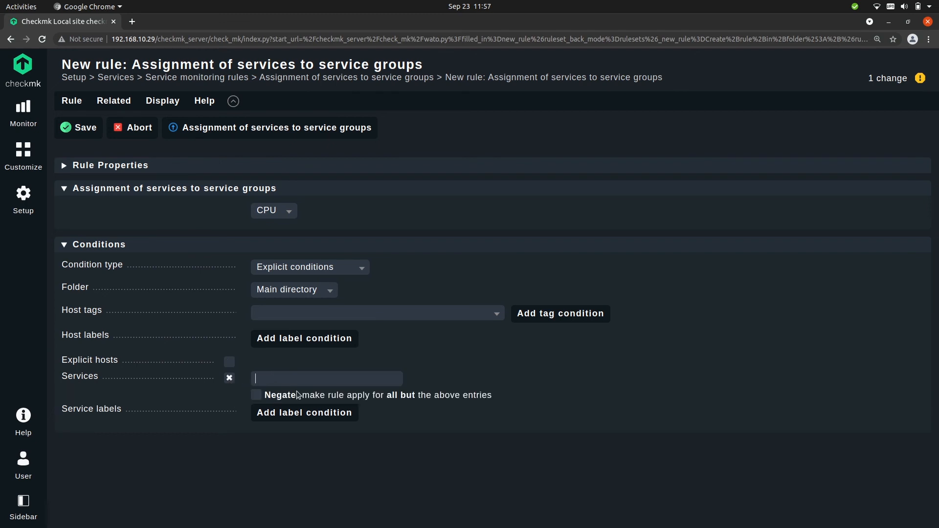
text(CPU)
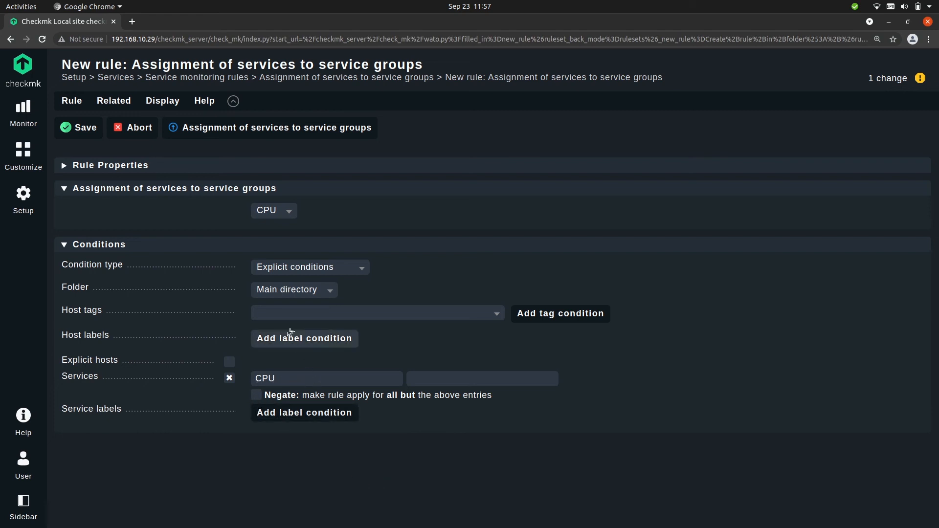
click(75, 132)
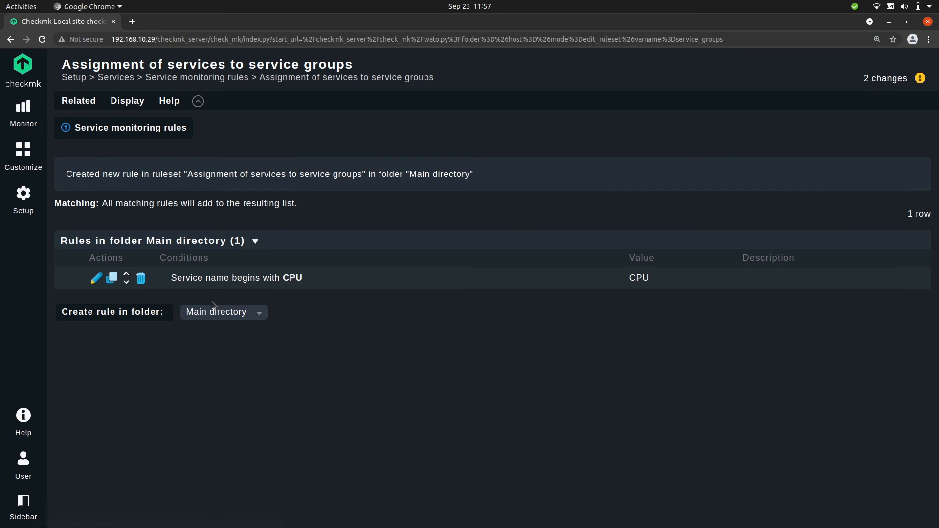
Activate the service group changes on the selected site and review the services listed in the cpu service group in monitoring
click(870, 81)
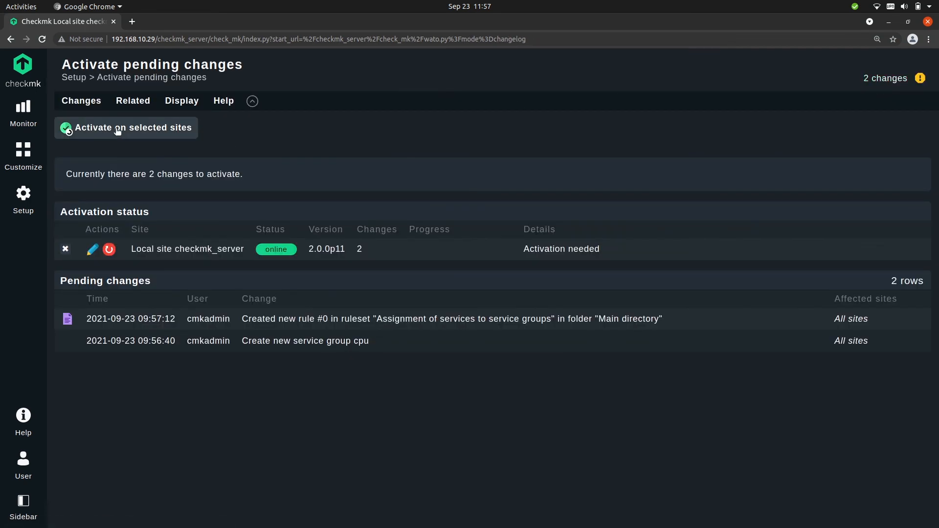
click(116, 128)
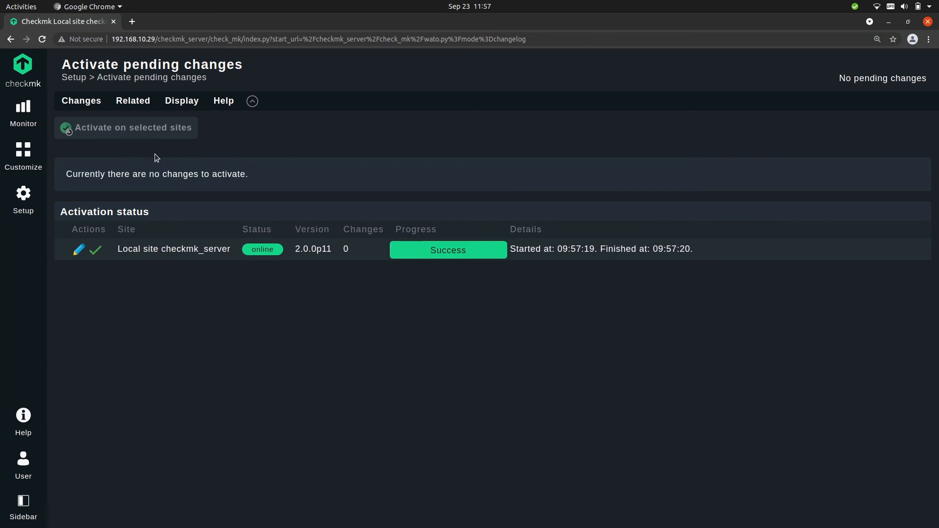
click(24, 113)
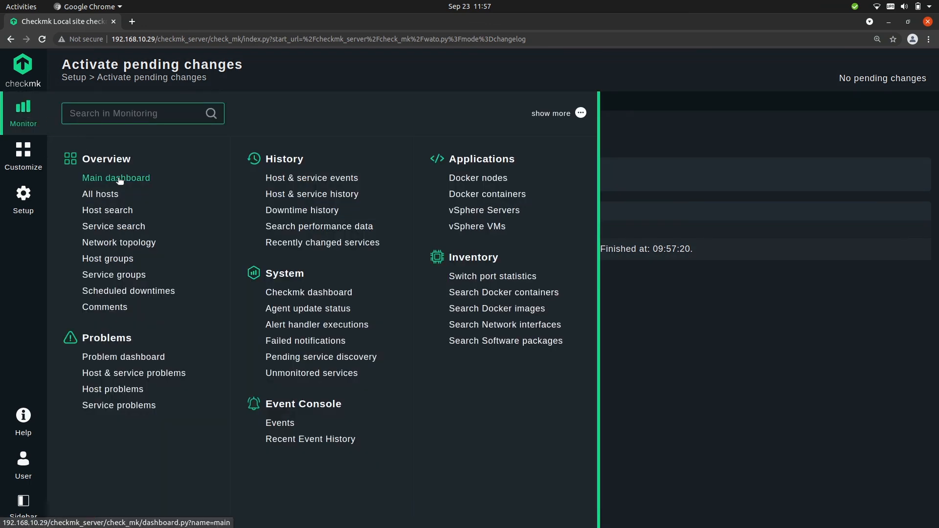
click(116, 277)
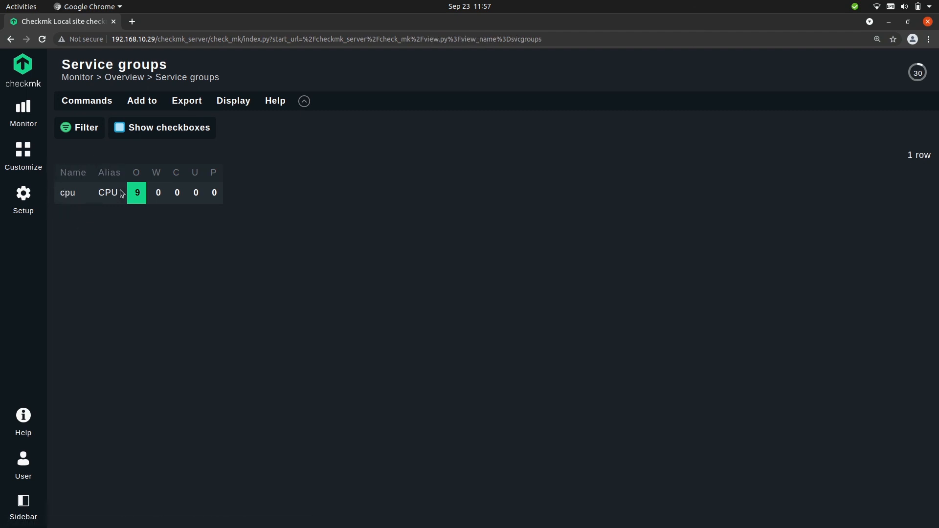
click(68, 194)
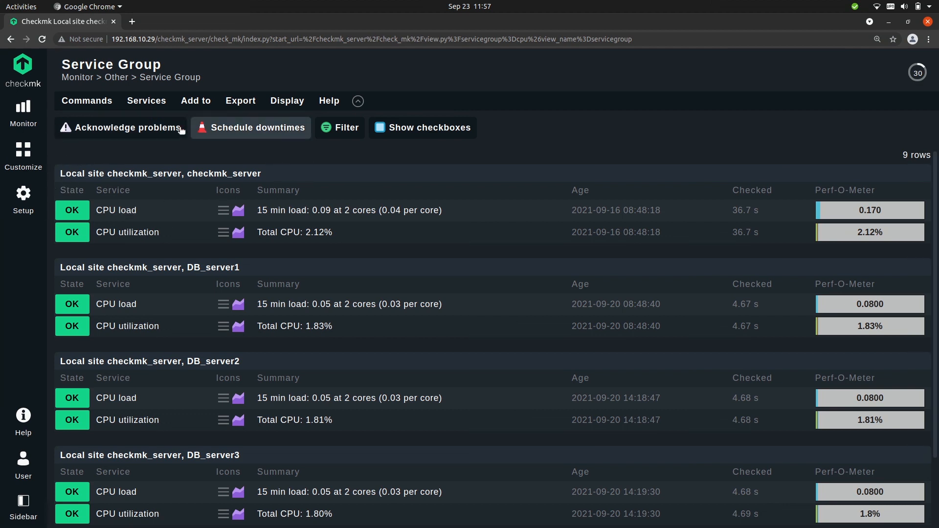
scroll(205, 245, down, 3)
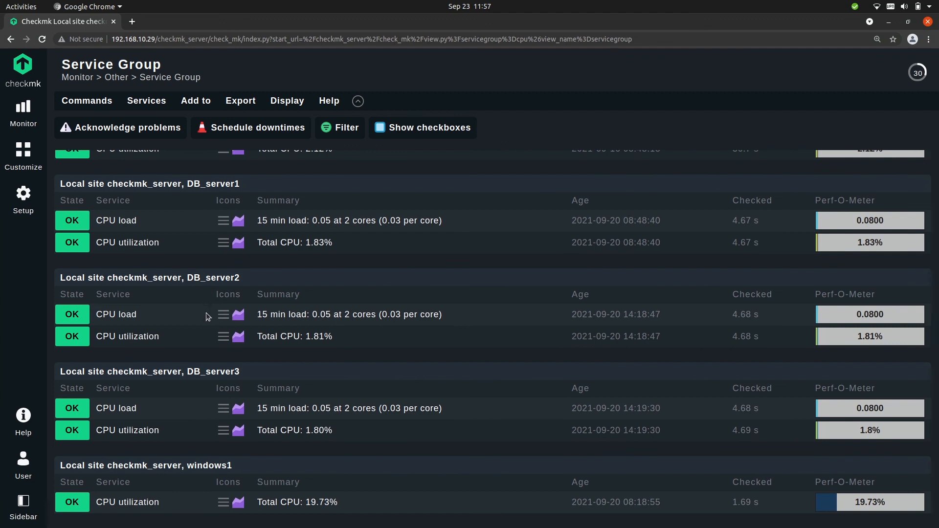
scroll(211, 317, up, 3)
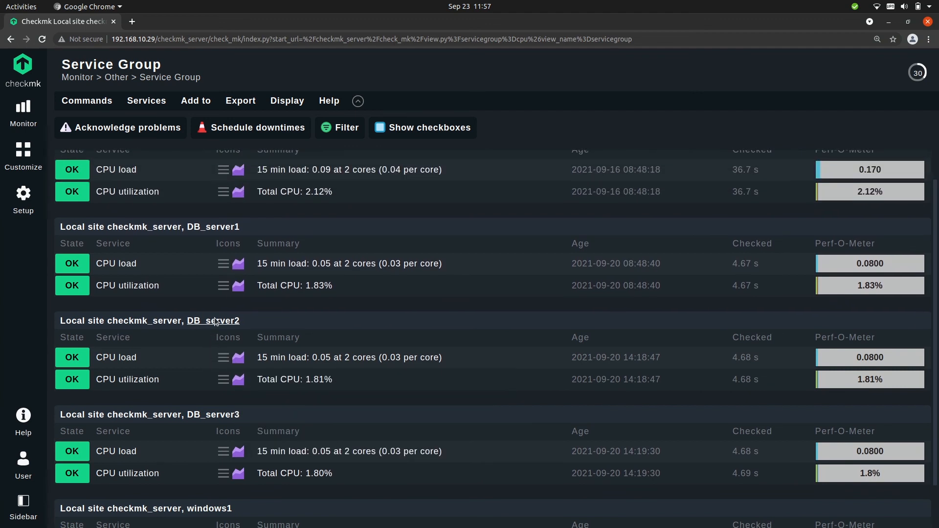